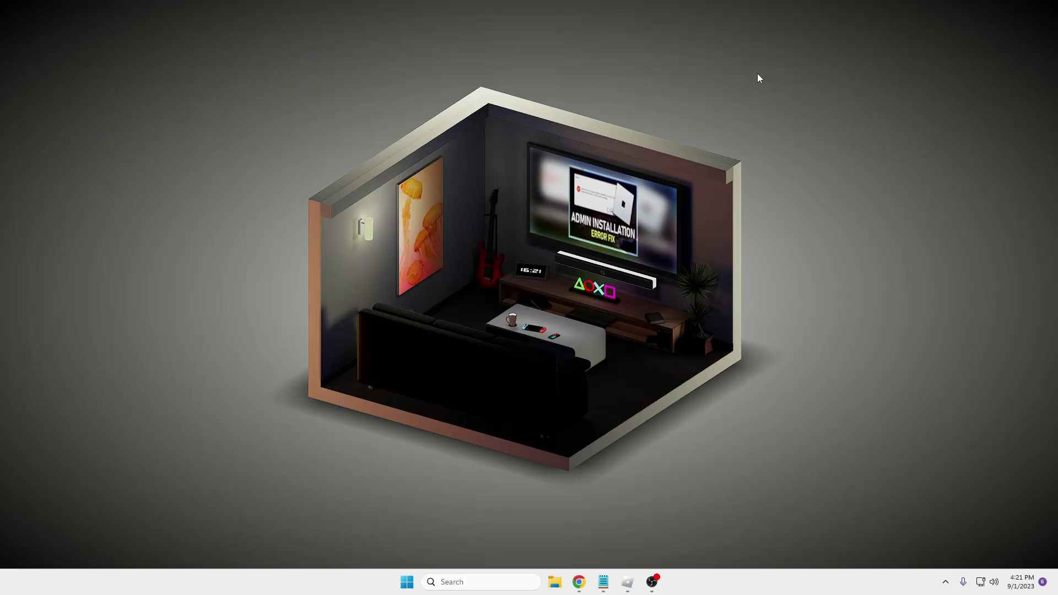
Step: Open Device Manager from the Start button's quick-link menu and centre its window
right_click(407, 583)
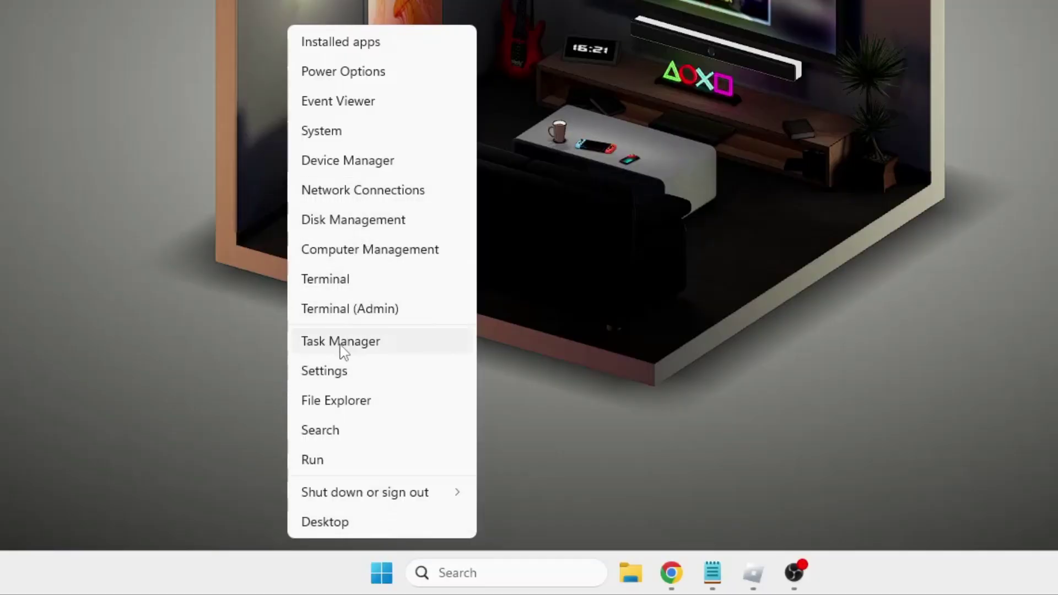
left_click(359, 165)
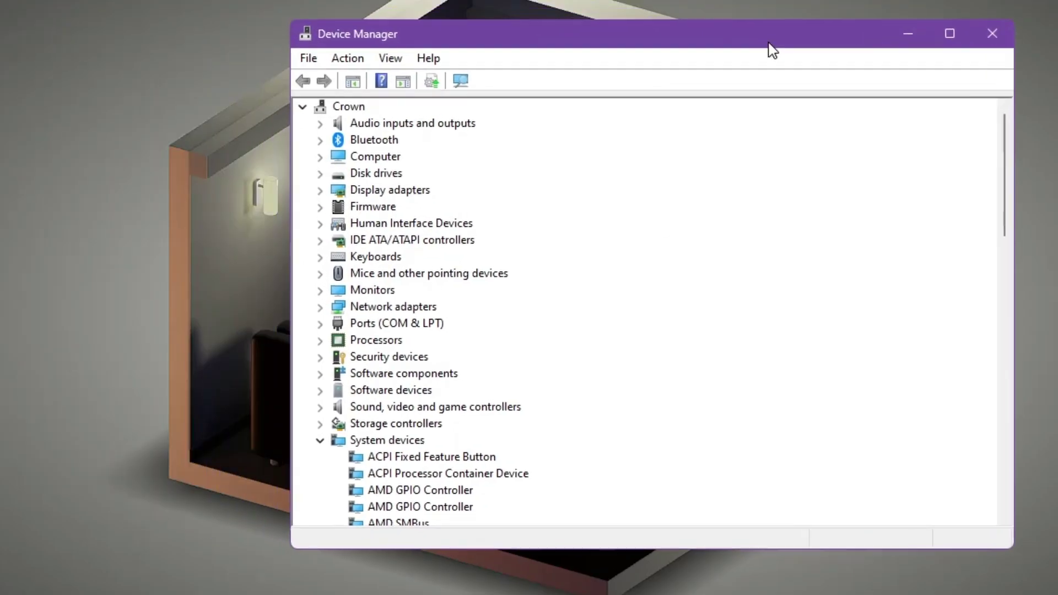
left_click_drag(767, 48, 689, 65)
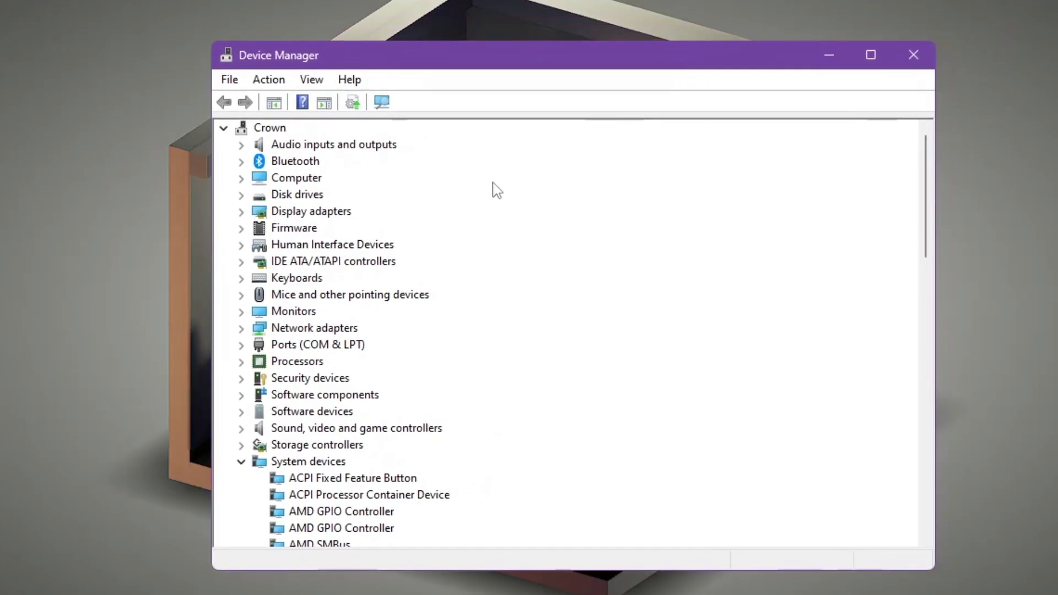
left_click(353, 295)
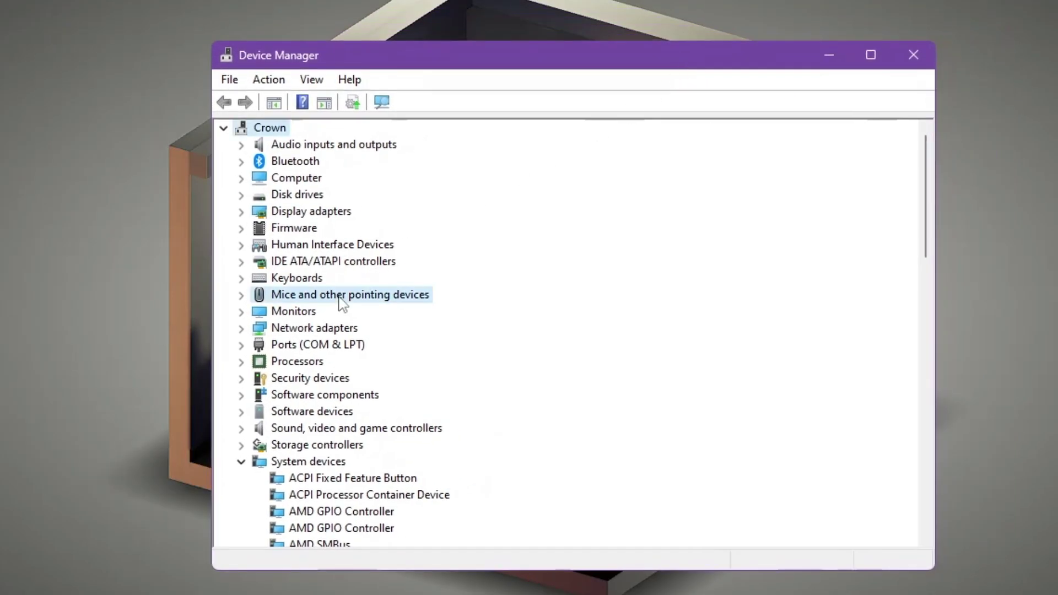
Step: Expand Display adapters, start Update driver for AMD Radeon(TM) Graphics, then cancel it
double_click(302, 212)
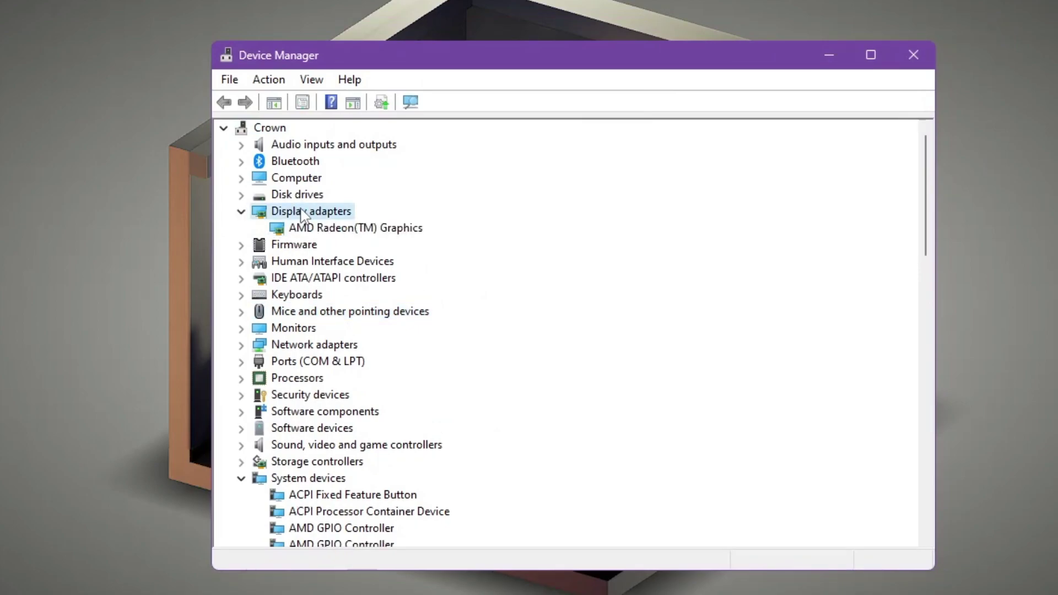
left_click(303, 230)
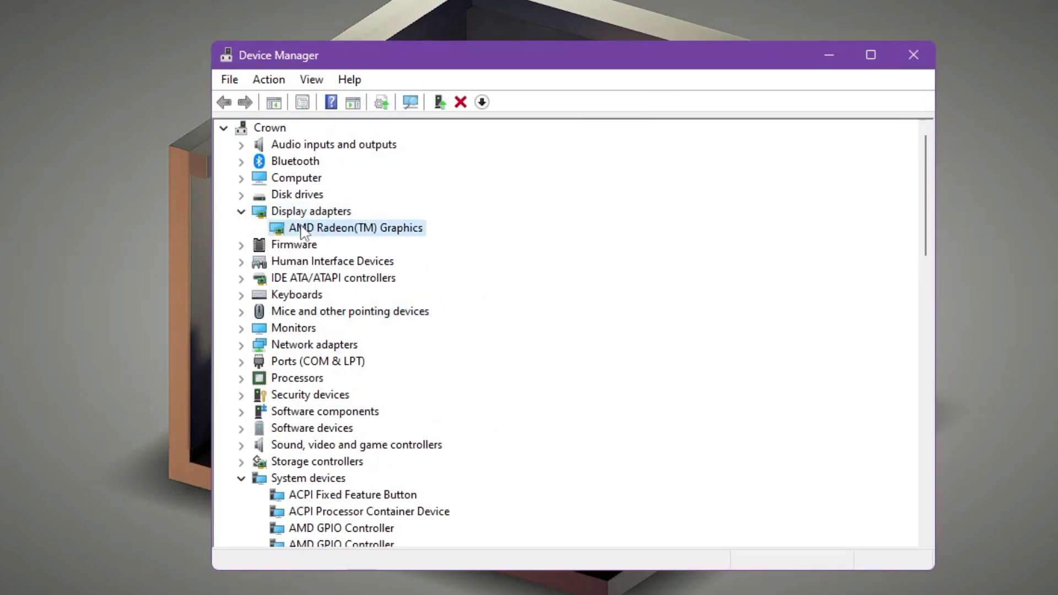
right_click(347, 229)
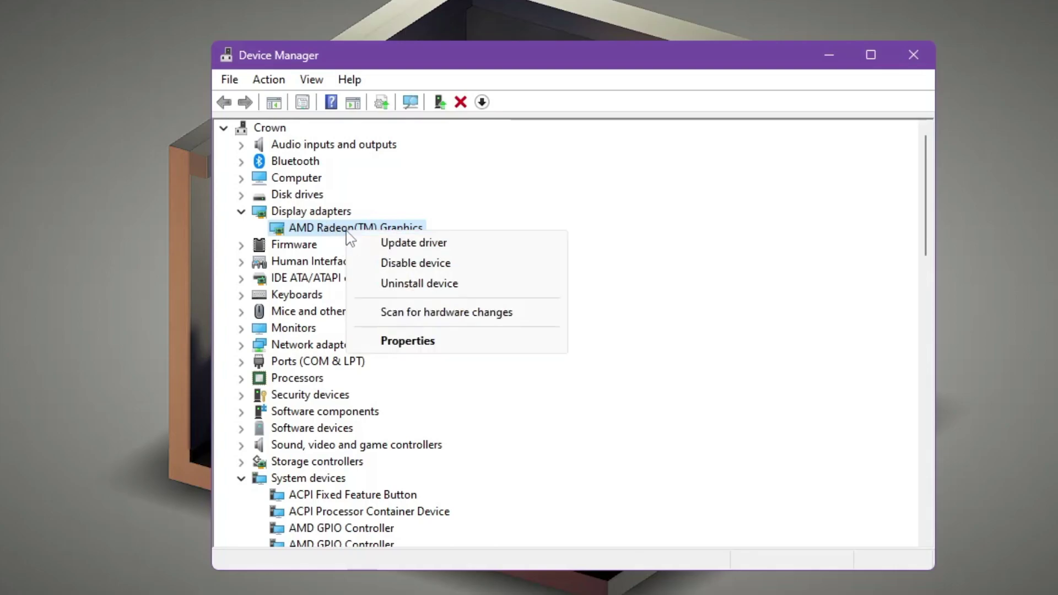
left_click(391, 248)
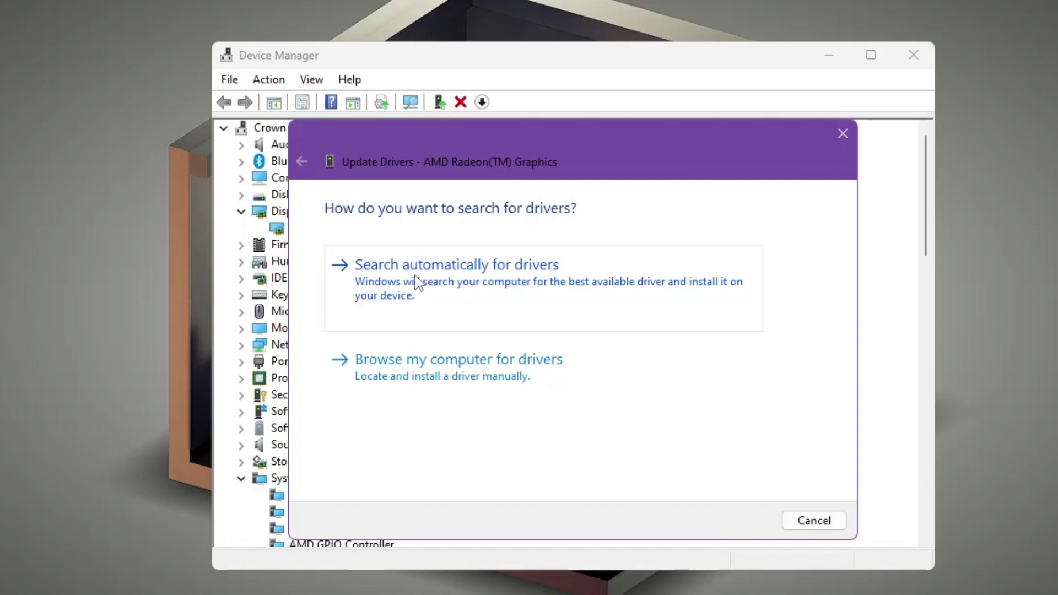
left_click(814, 521)
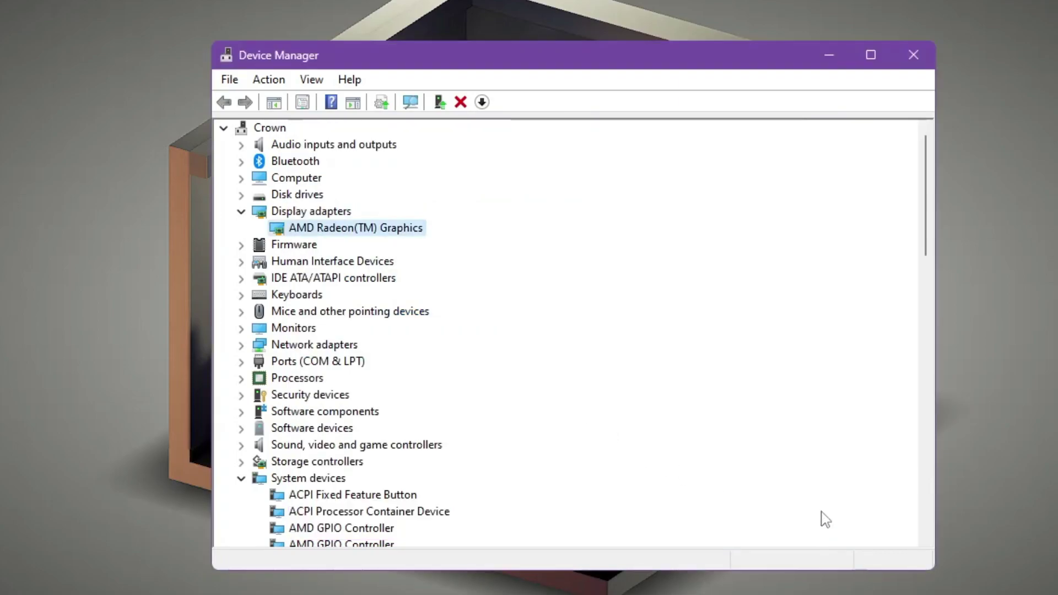
Step: Close Device Manager and open the %temp% folder through the Run dialog
left_click(913, 55)
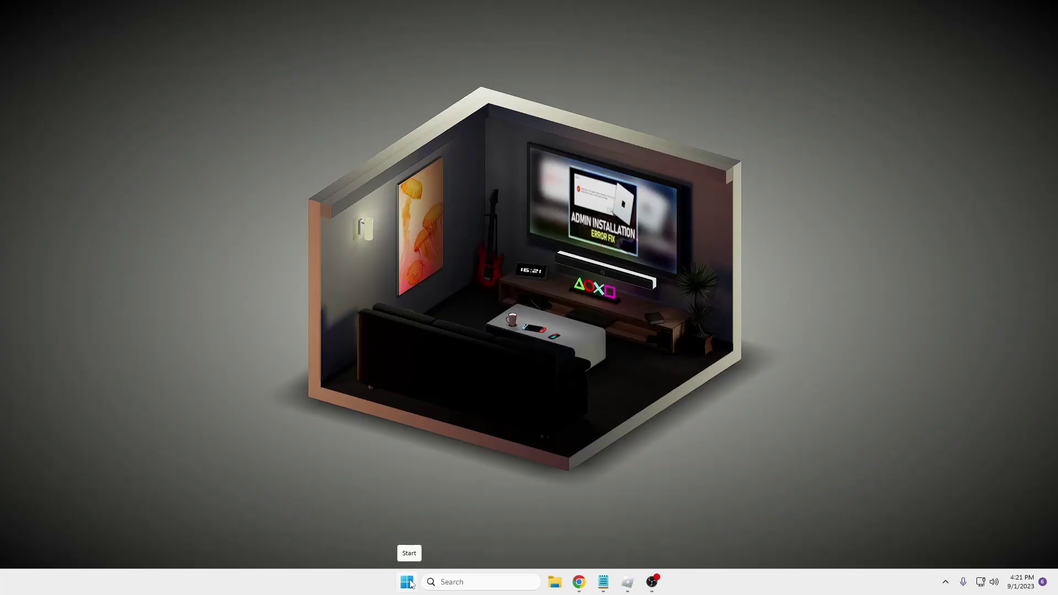
right_click(410, 584)
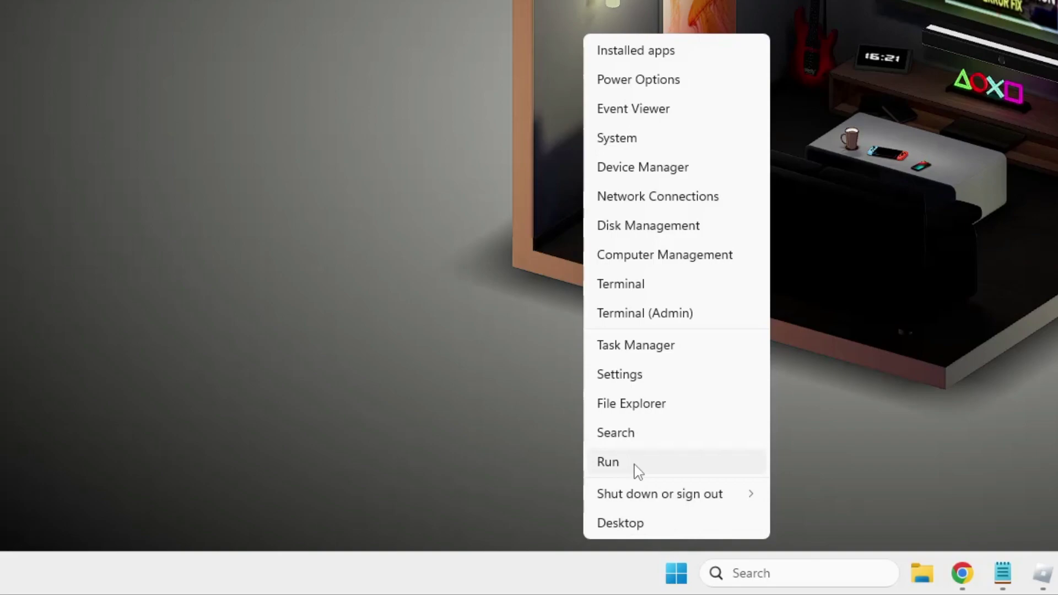
left_click(609, 462)
key("BackSpace")
type("%")
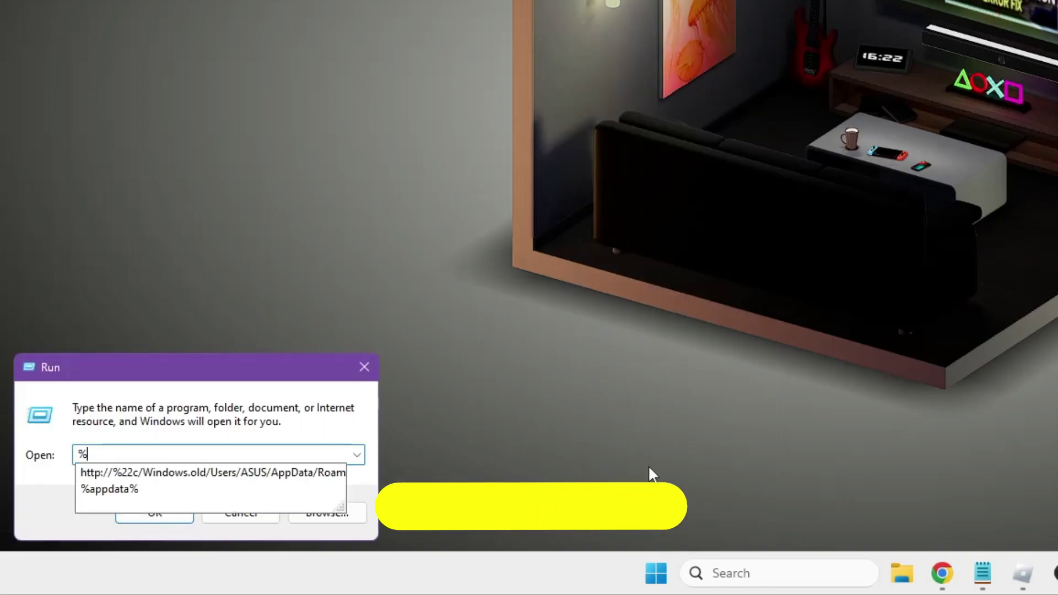
type("temp%")
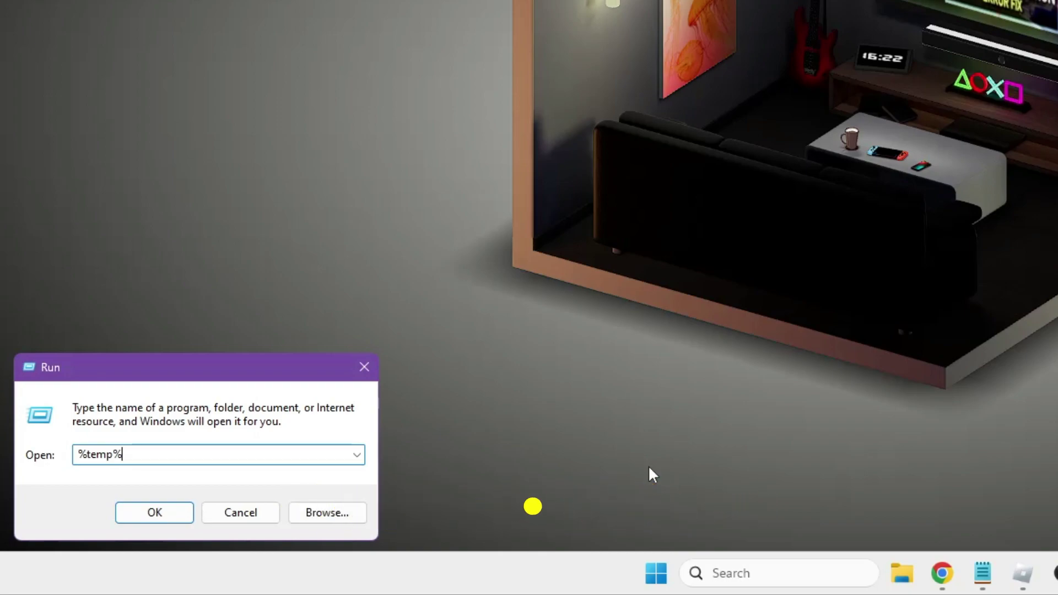
left_click(140, 516)
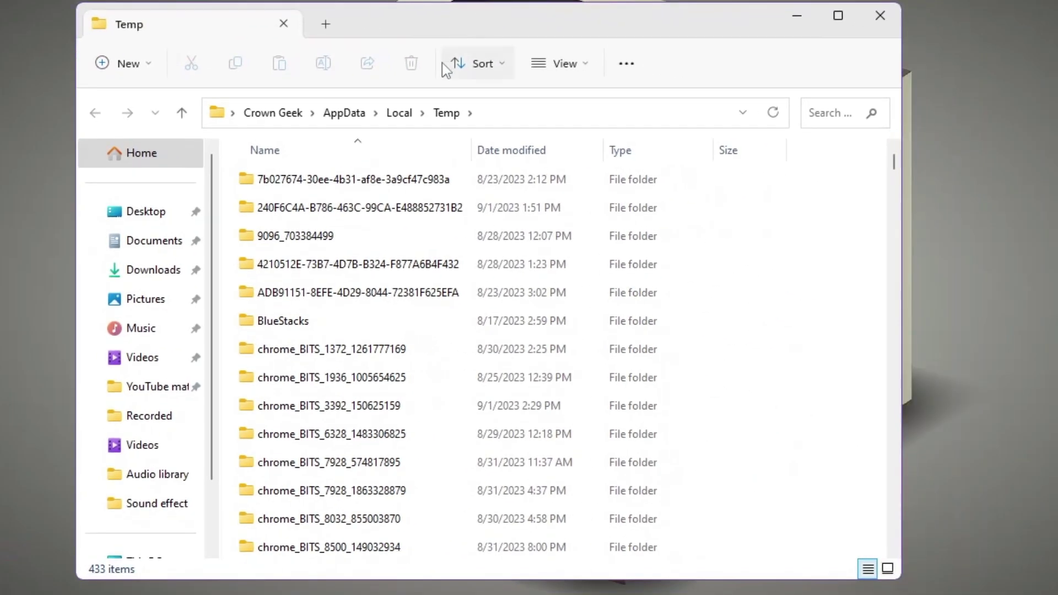
Step: Delete everything in the Temp folder, continuing past the protected folder and skipping in-use files
left_click(714, 276)
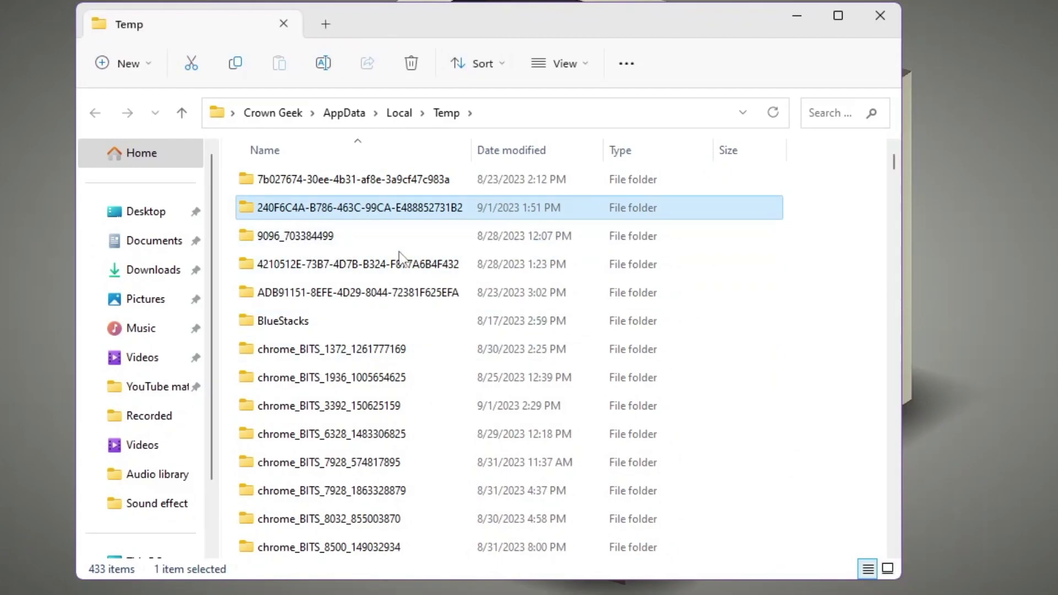
key("ctrl+a")
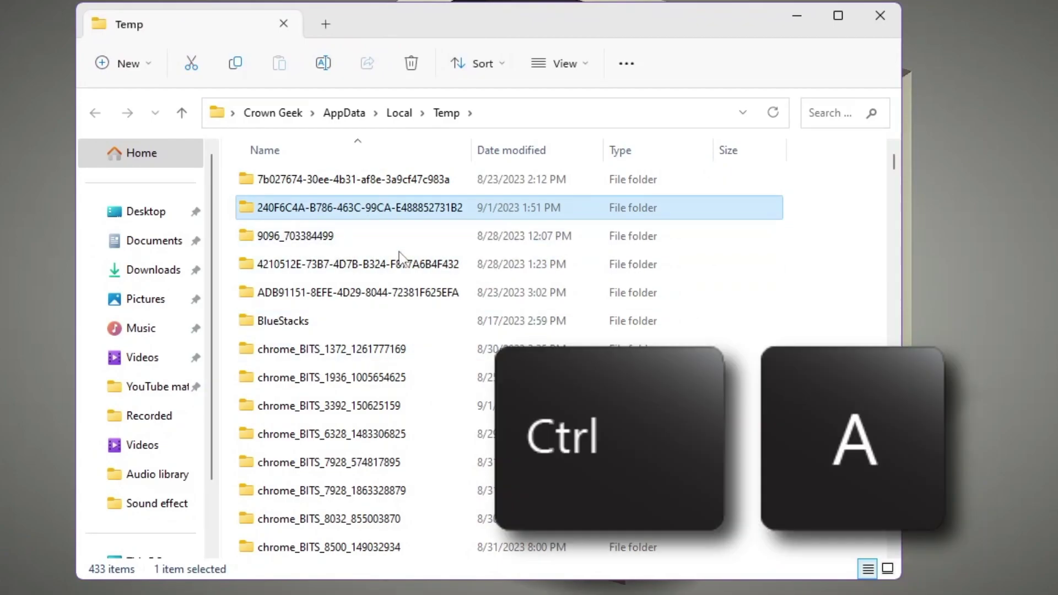
key("ctrl+a")
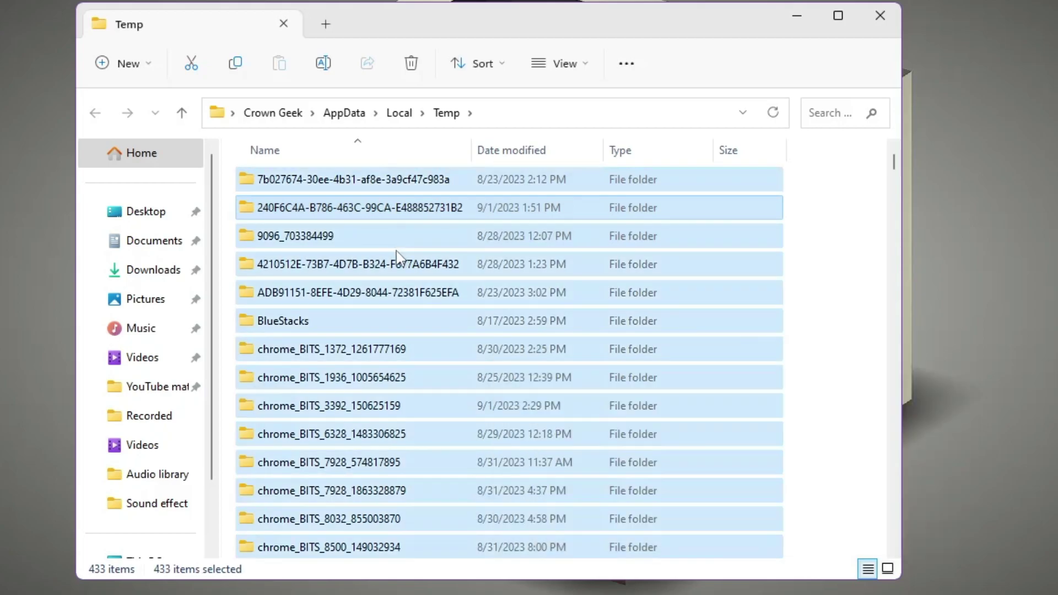
key("Delete")
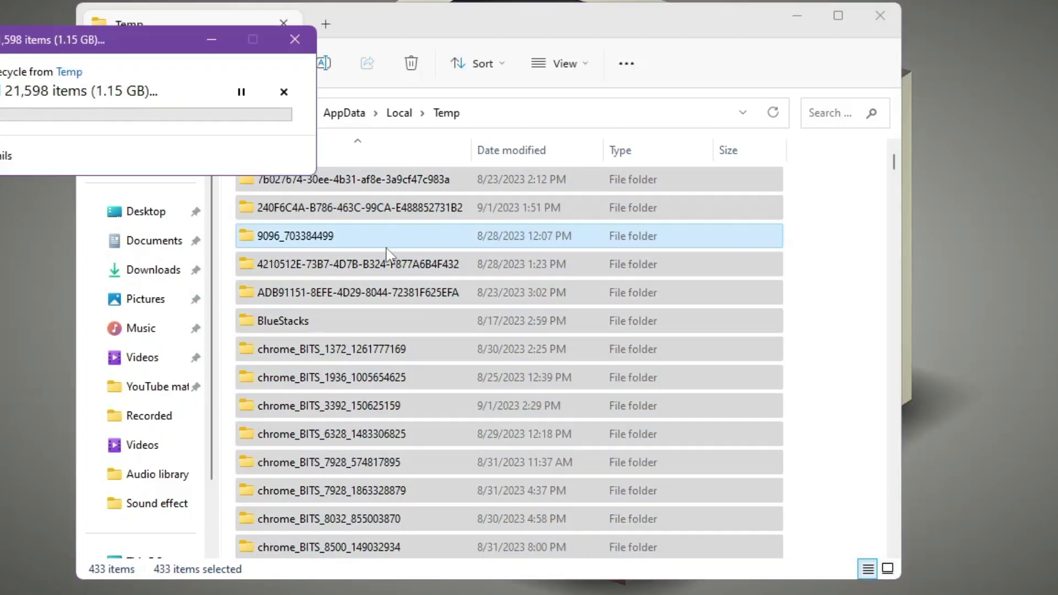
left_click(66, 195)
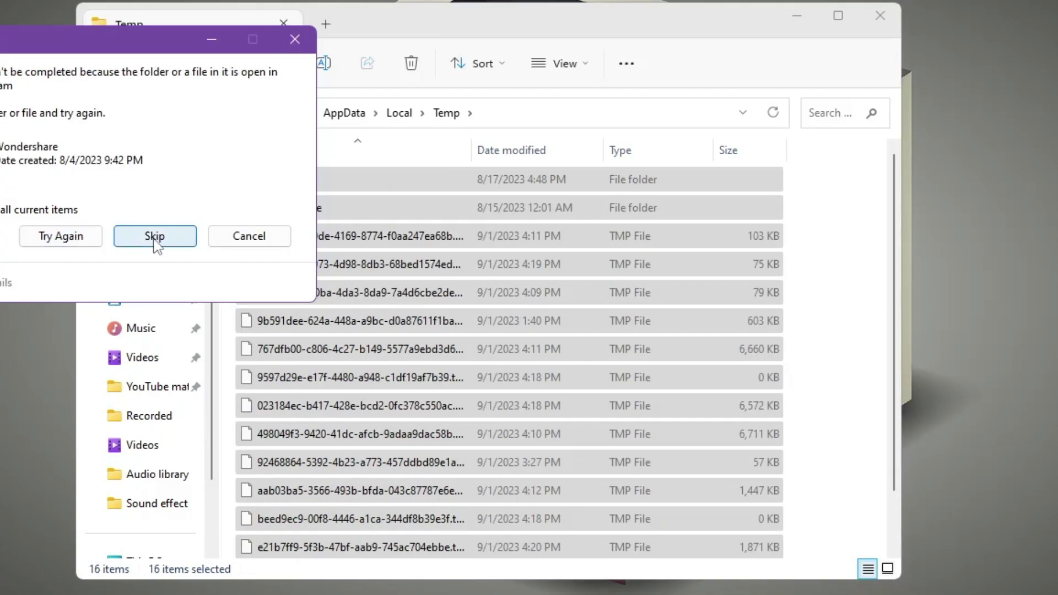
left_click(155, 236)
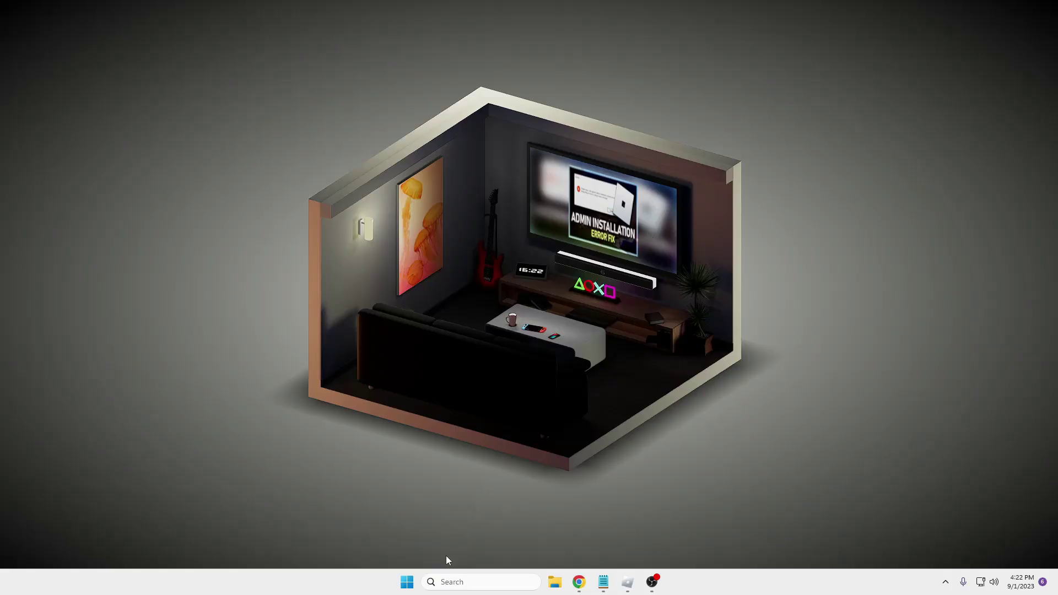
Step: Search for roblox and follow the Roblox Player shortcut to RobloxPlayerLauncher.exe's version folder
left_click(466, 578)
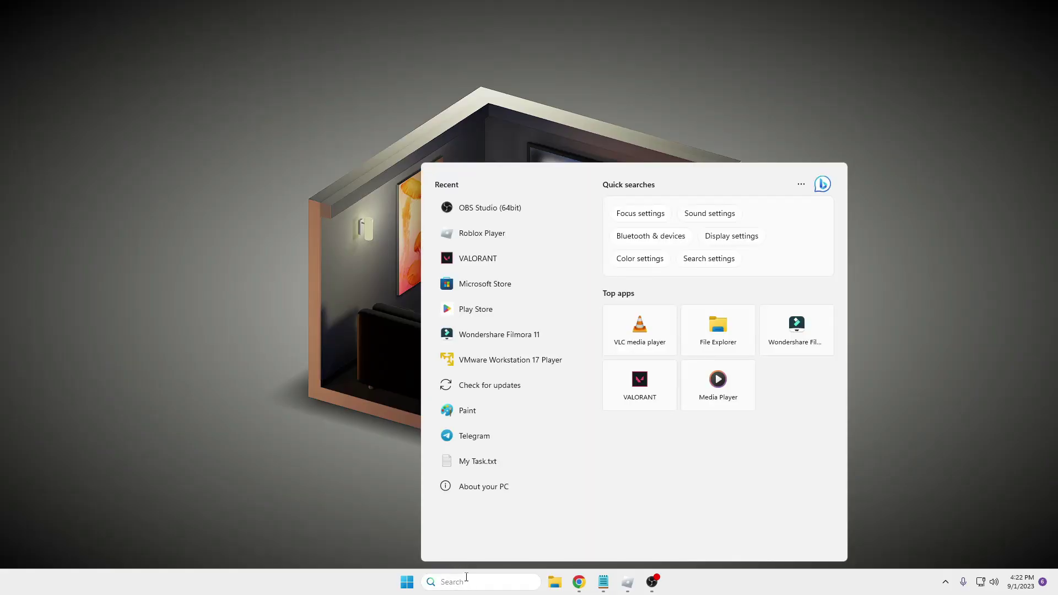
type("roblox")
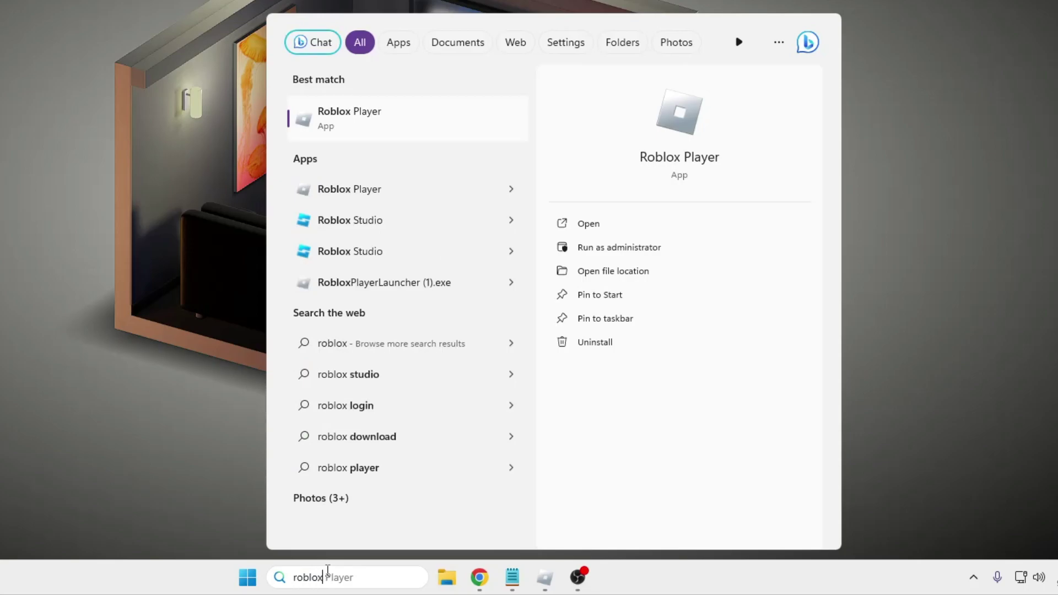
right_click(366, 118)
left_click(417, 164)
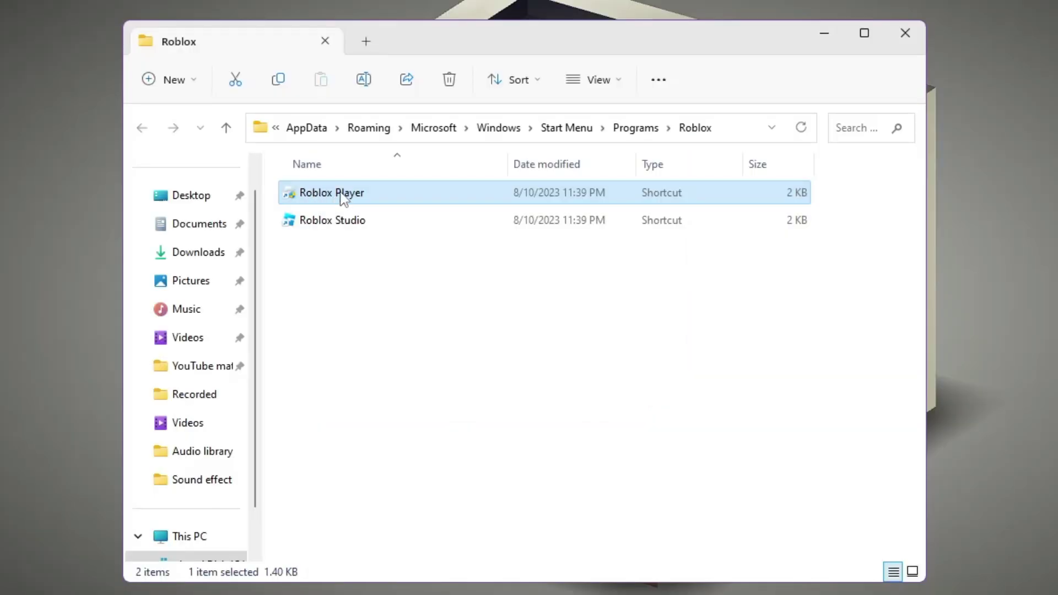
right_click(338, 196)
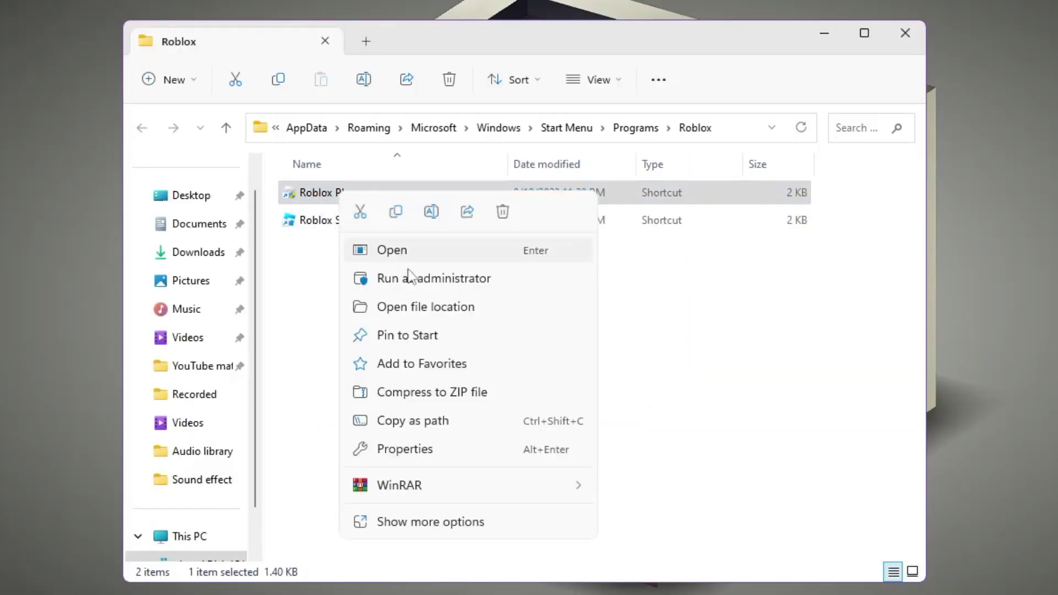
left_click(417, 310)
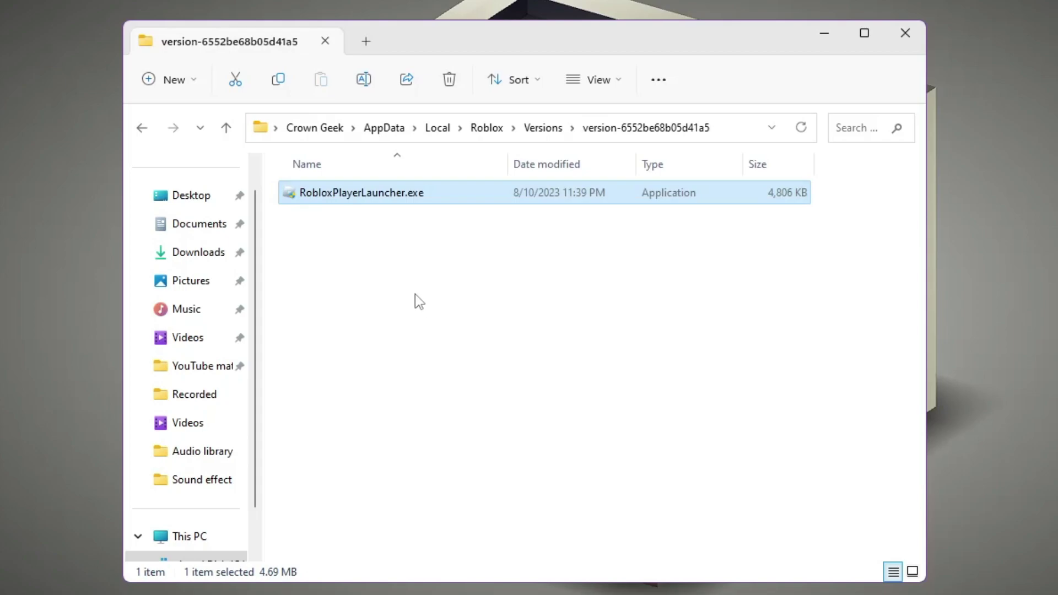
Step: Run the compatibility troubleshooter from RobloxPlayerLauncher.exe's Properties, Compatibility tab
right_click(381, 197)
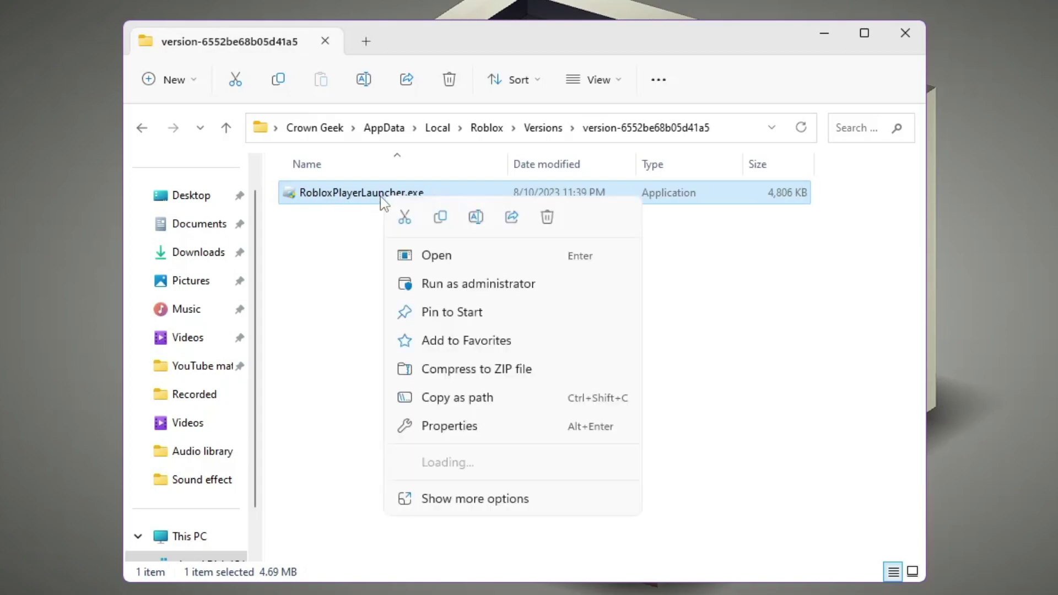
left_click(468, 428)
left_click_drag(573, 214, 623, 89)
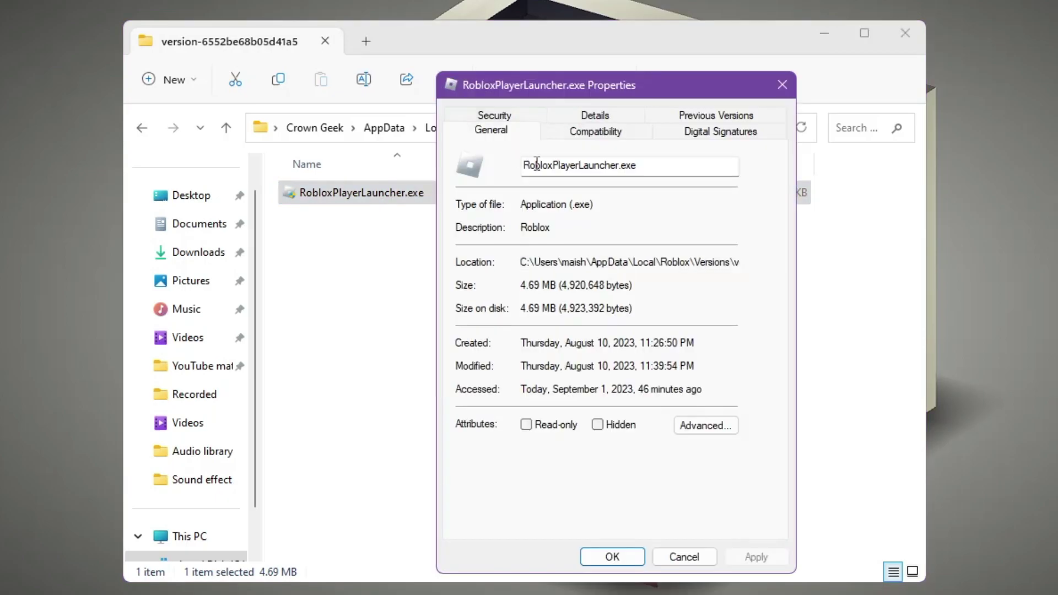
left_click(597, 133)
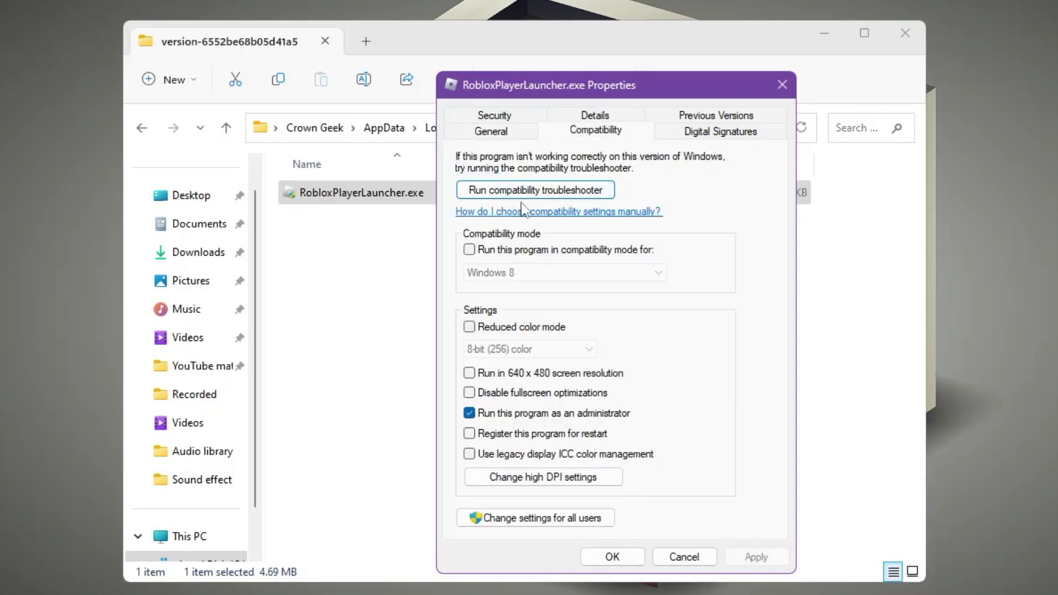
left_click(553, 196)
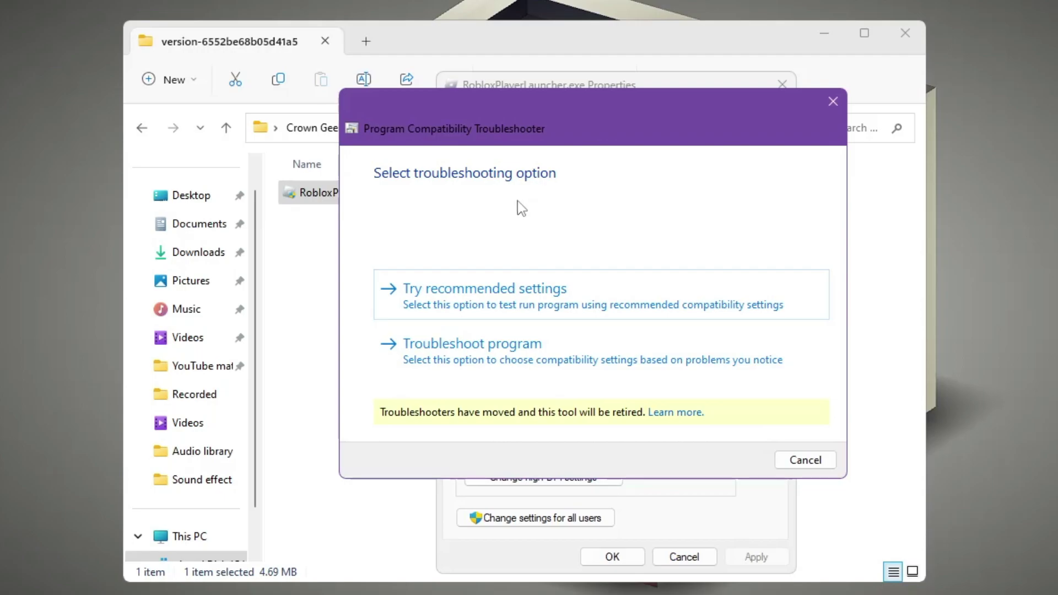
Step: Try the recommended settings, test Roblox, save the settings and close the troubleshooter
left_click(478, 306)
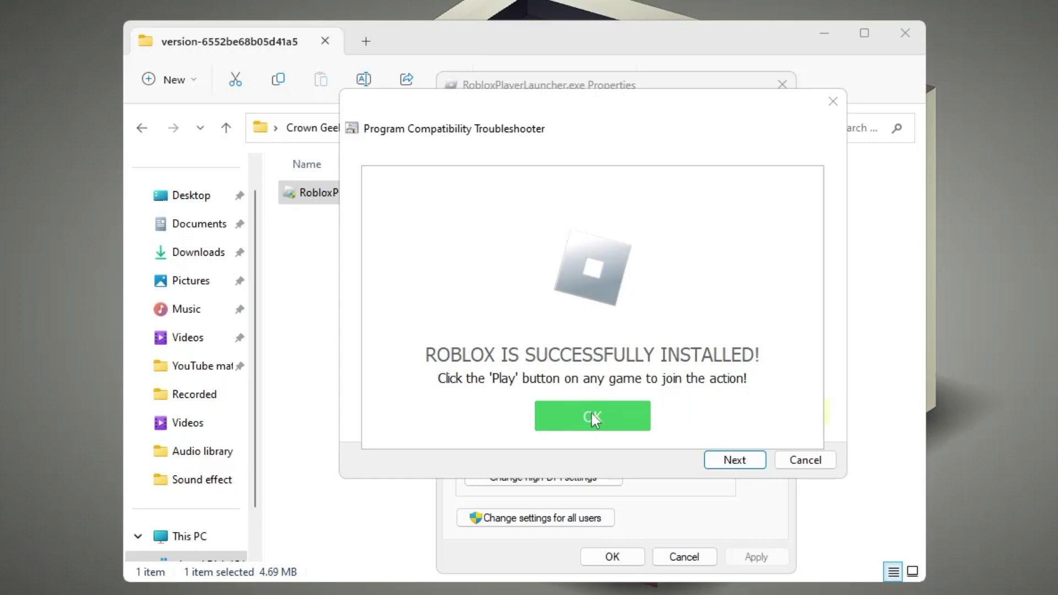
left_click(600, 420)
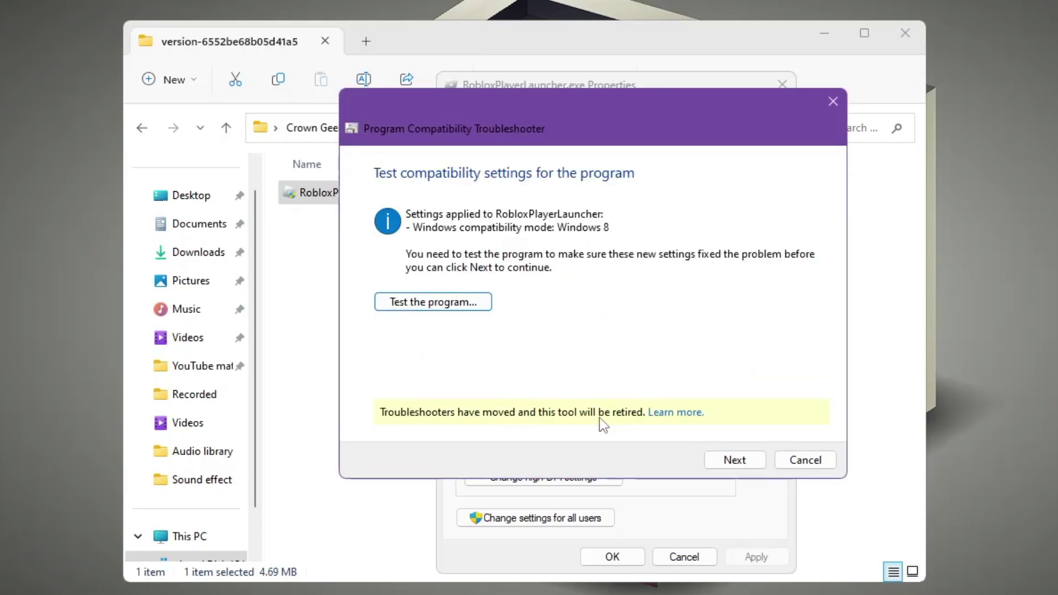
left_click(728, 461)
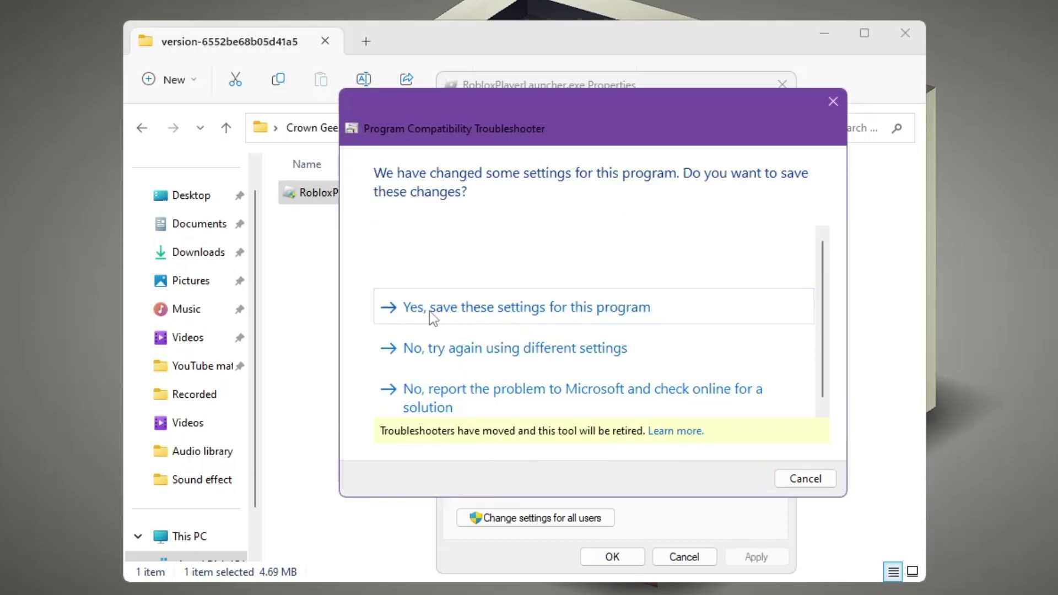
left_click(585, 315)
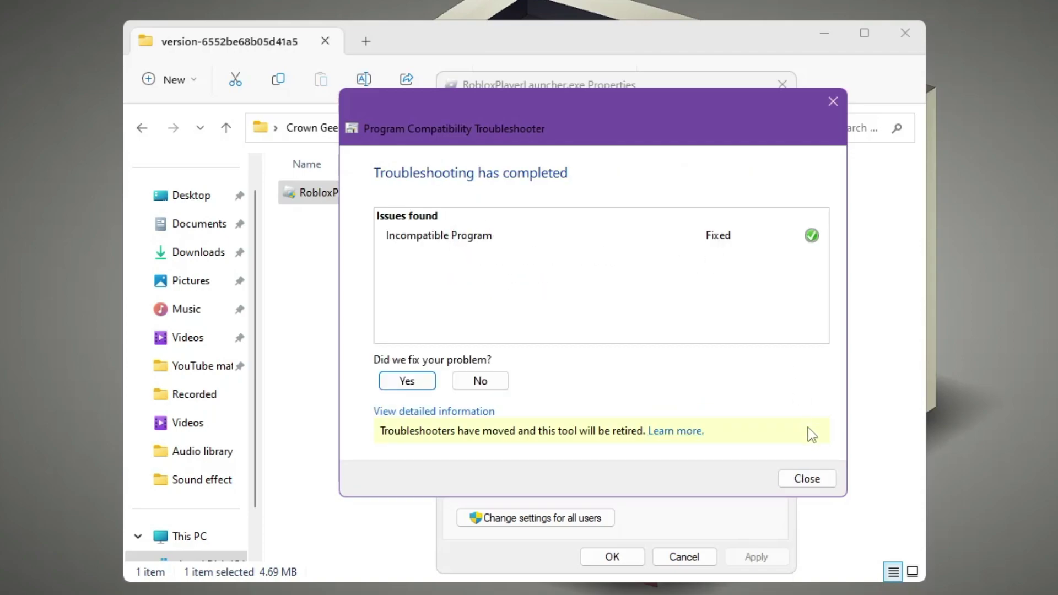
left_click(809, 481)
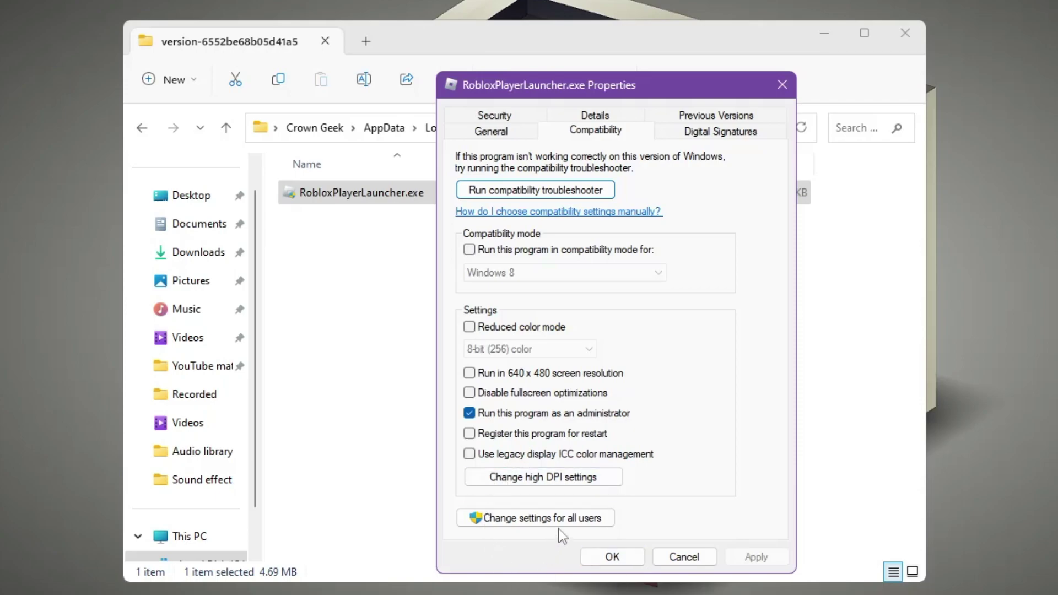
Step: Turn on compatibility mode for Windows 8 for the launcher and apply it
left_click(469, 250)
left_click(522, 274)
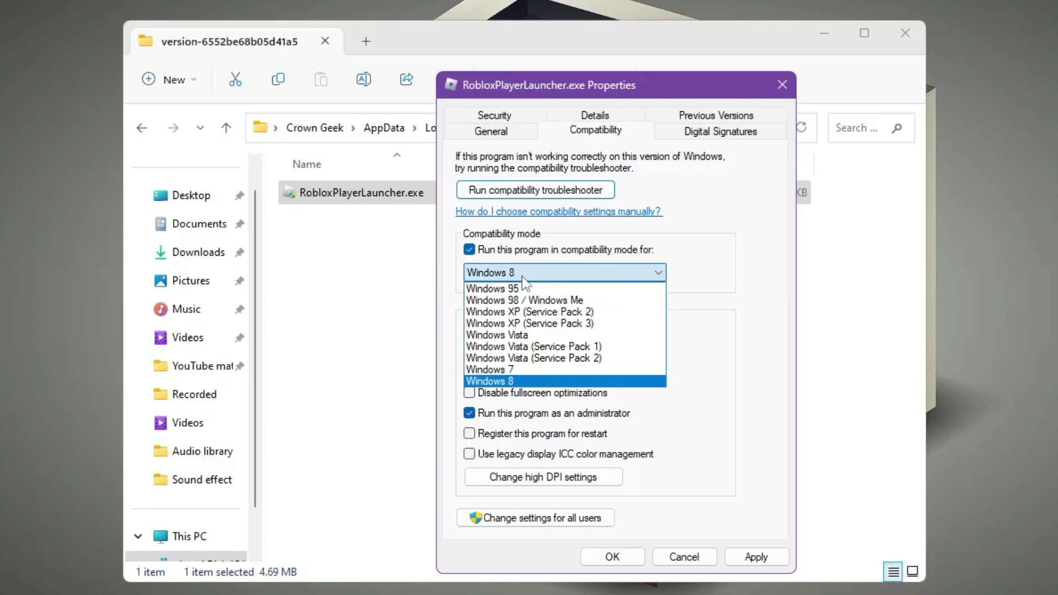
left_click(504, 383)
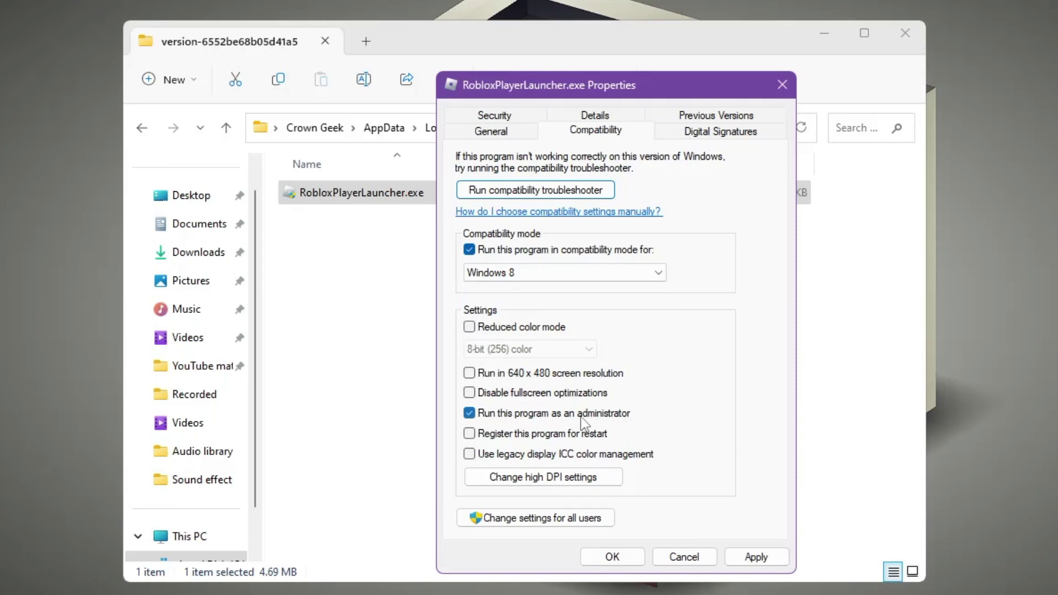
left_click(756, 558)
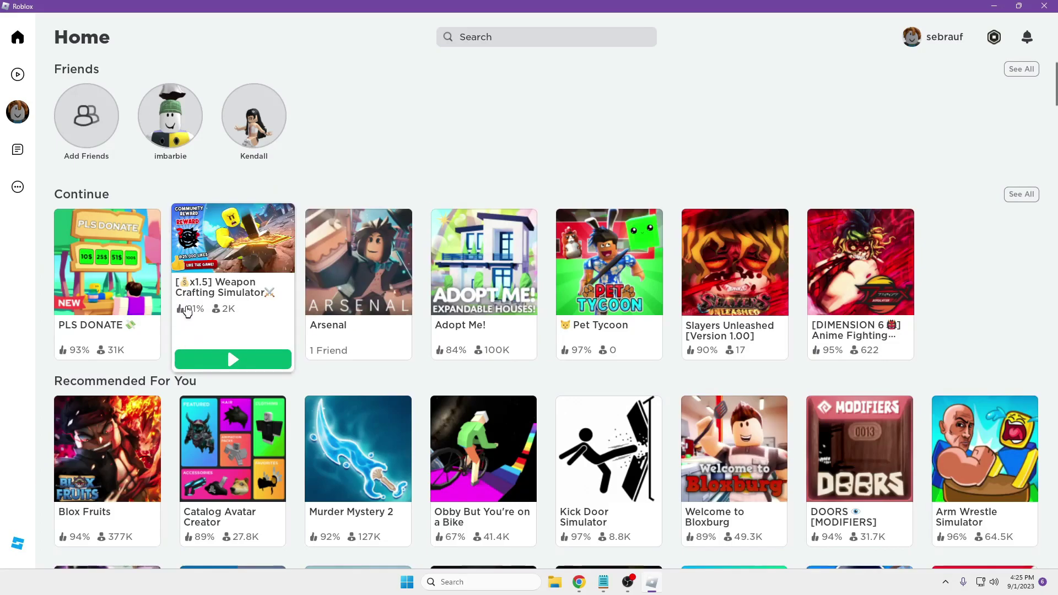
Step: Open the PLS DONATE game card and start playing it
left_click(105, 302)
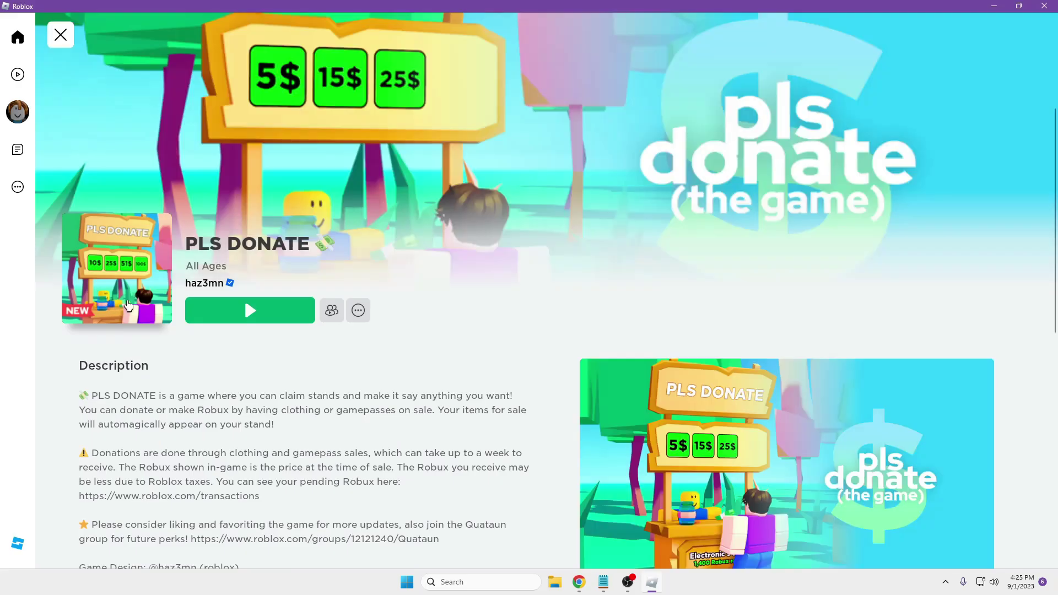
left_click(238, 320)
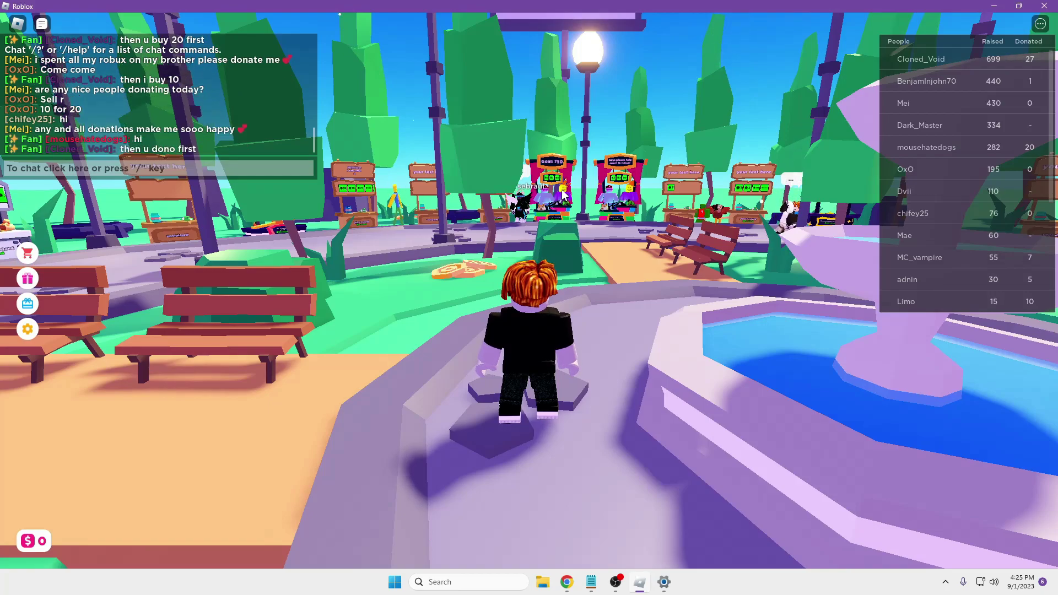
Step: Set Graphics Mode to Manual, lower Graphics Quality one step, then quit Roblox with Alt+F4
key("Escape")
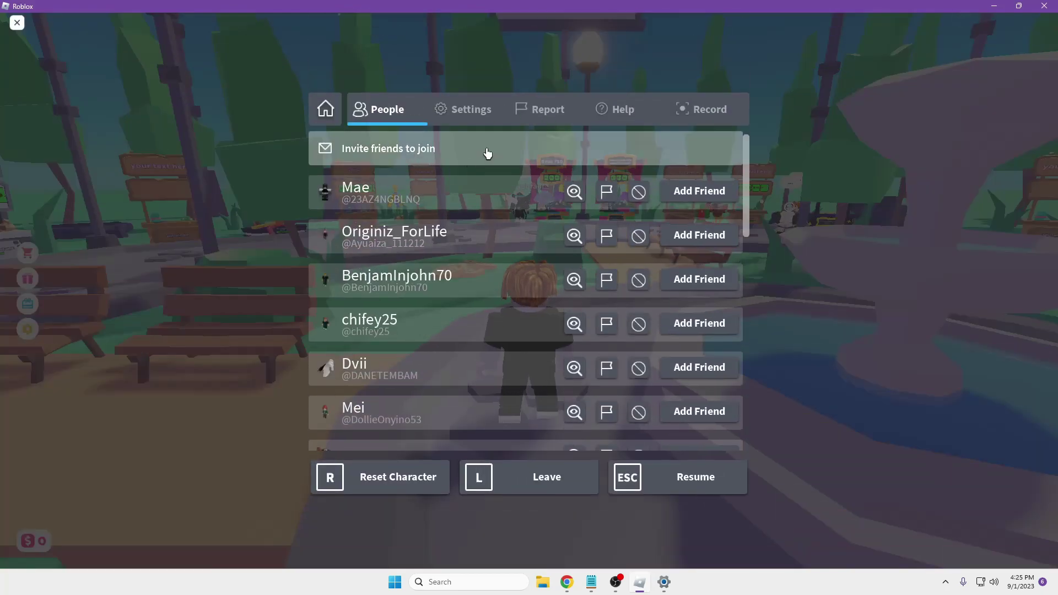
left_click(477, 113)
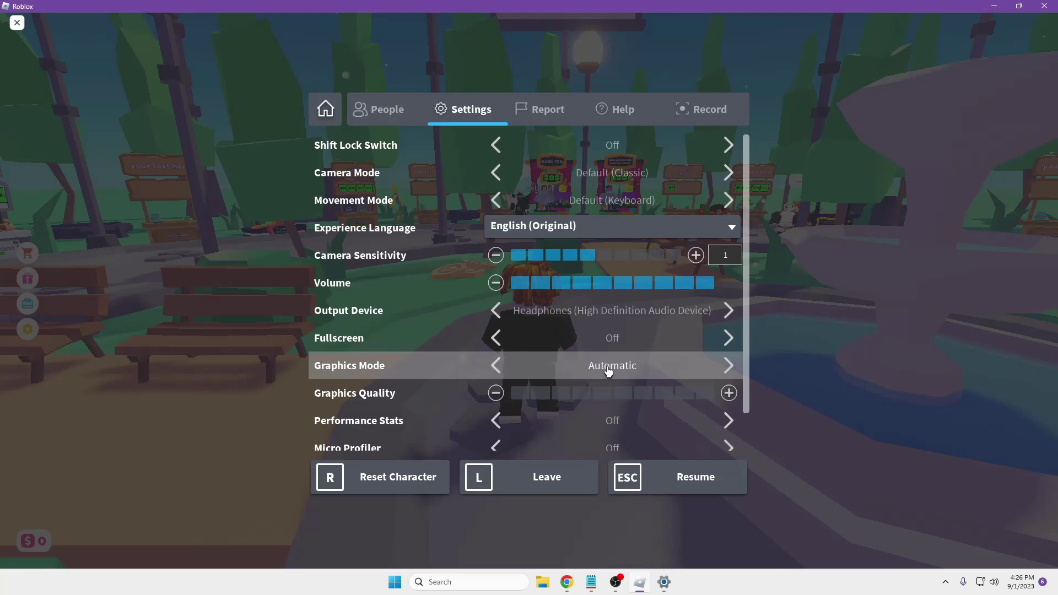
left_click(727, 365)
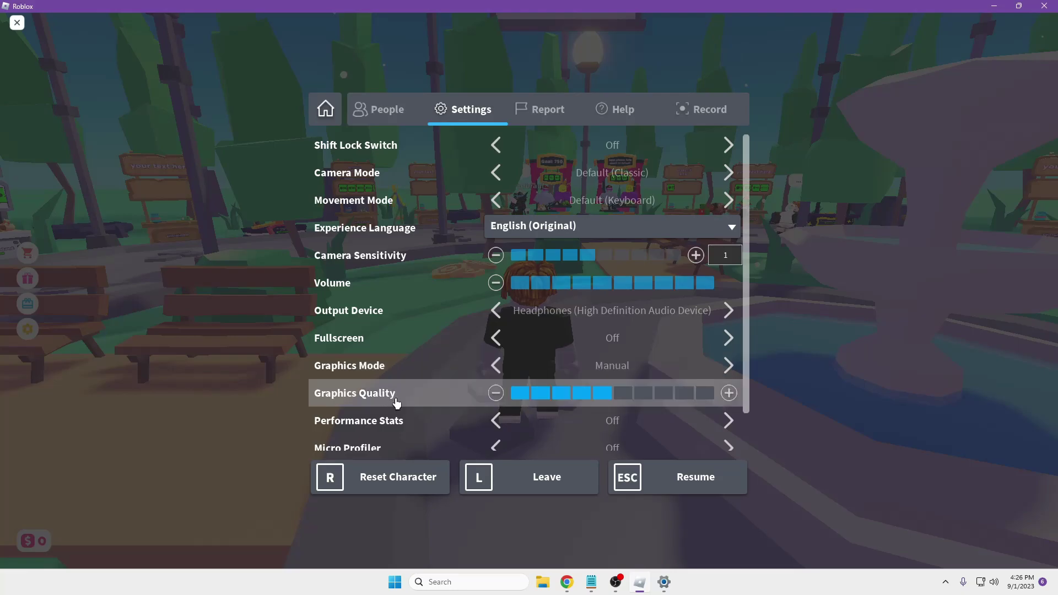
left_click(496, 393)
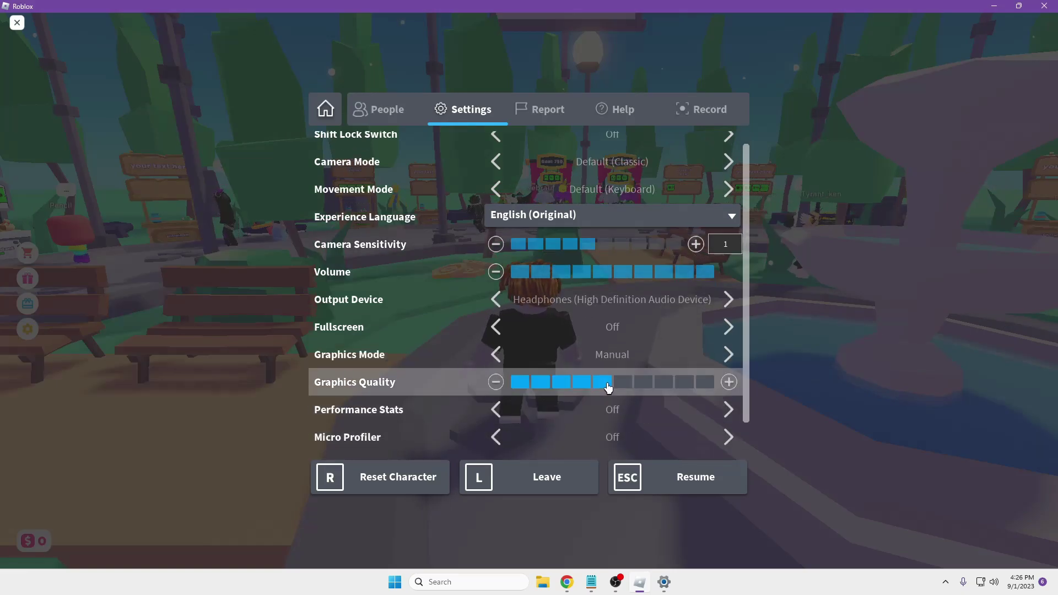
key("alt+F4")
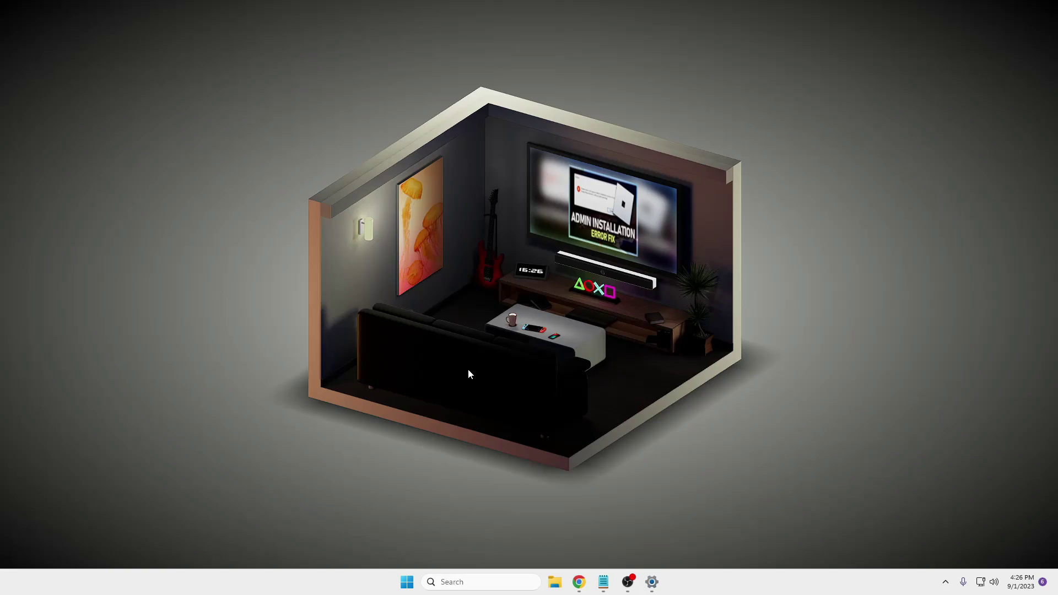
Step: Search 'update' from the taskbar and open the Windows Update page in Settings
left_click(479, 582)
type("update")
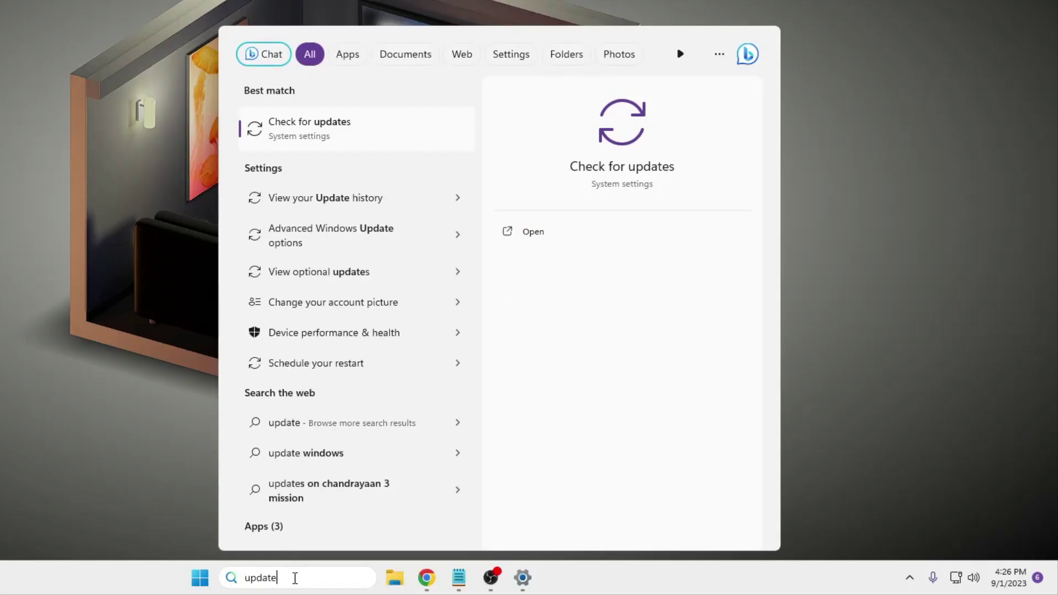
left_click(318, 126)
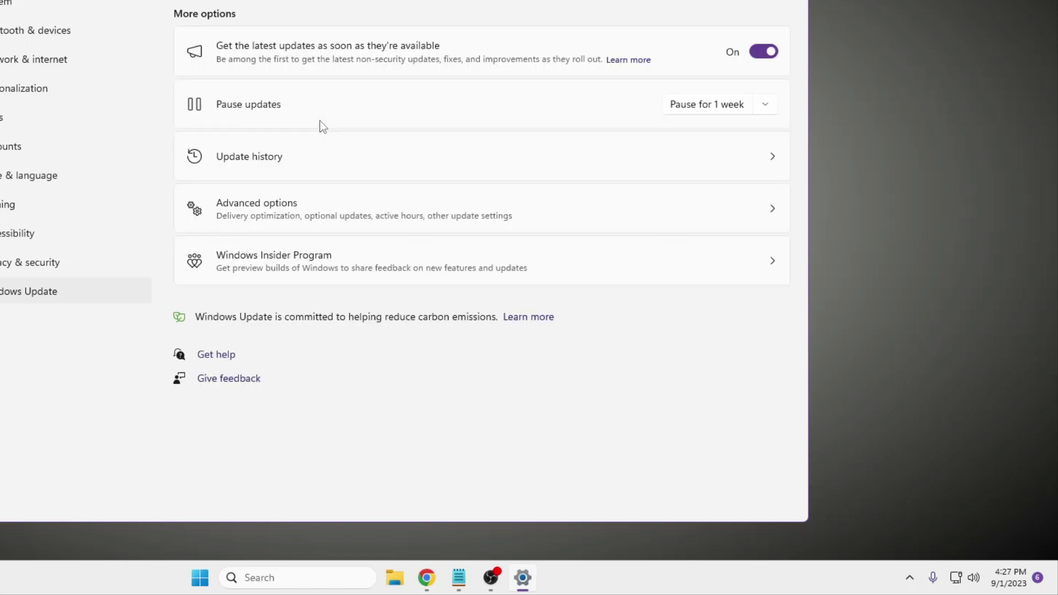